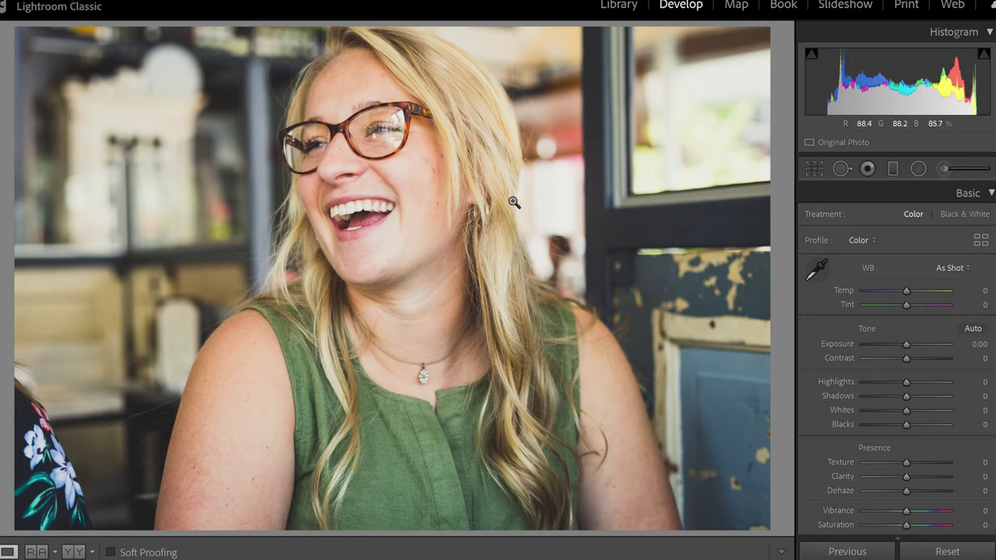
Step: Zoom to 1:1 on her glasses and activate Spot Removal in Heal mode at size 20
left_click(383, 136)
left_click_drag(387, 142, 425, 226)
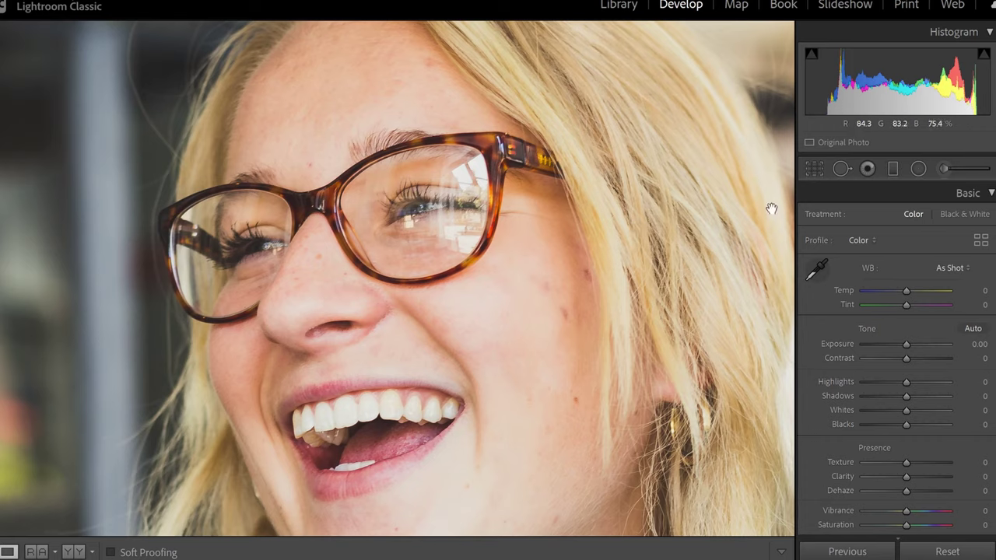
left_click(841, 171)
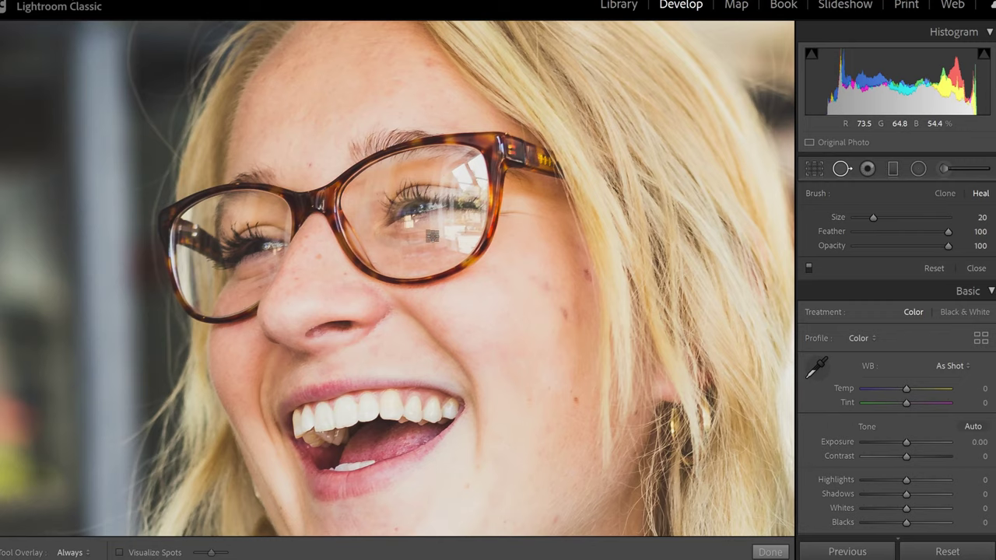
Step: Paint a heal stroke over the bright glare on her right lens
left_click_drag(432, 236, 423, 257)
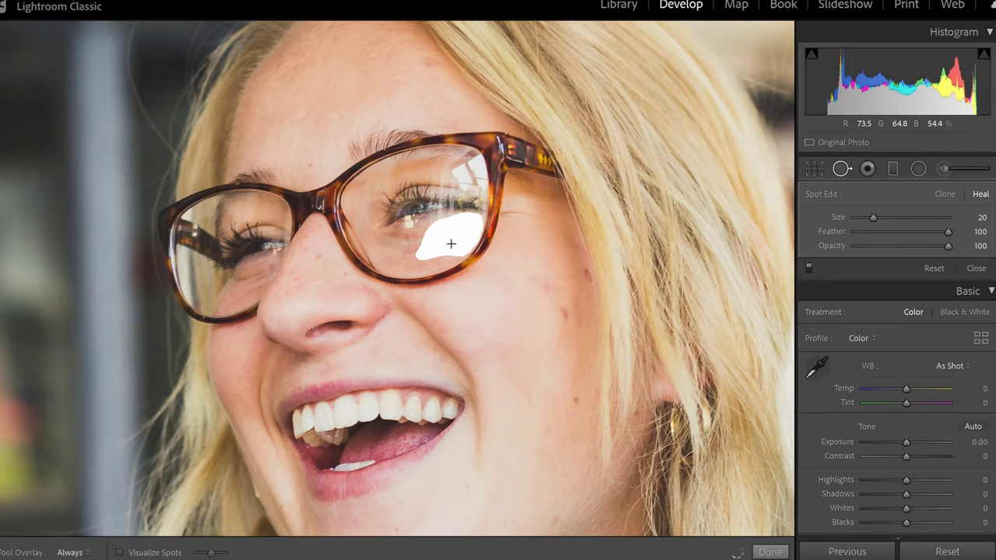
left_click_drag(452, 244, 451, 245)
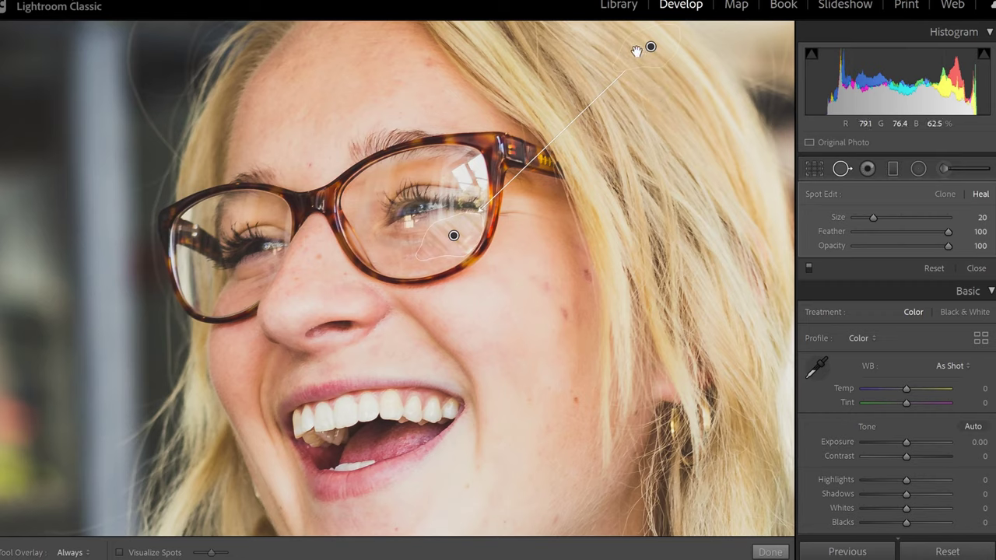
Step: Move the heal source onto her cheek below the frame, then exit spot healing and zoom out
mouse_move(637, 51)
left_mouse_down()
mouse_move(593, 140)
mouse_move(518, 230)
mouse_move(495, 283)
left_mouse_up()
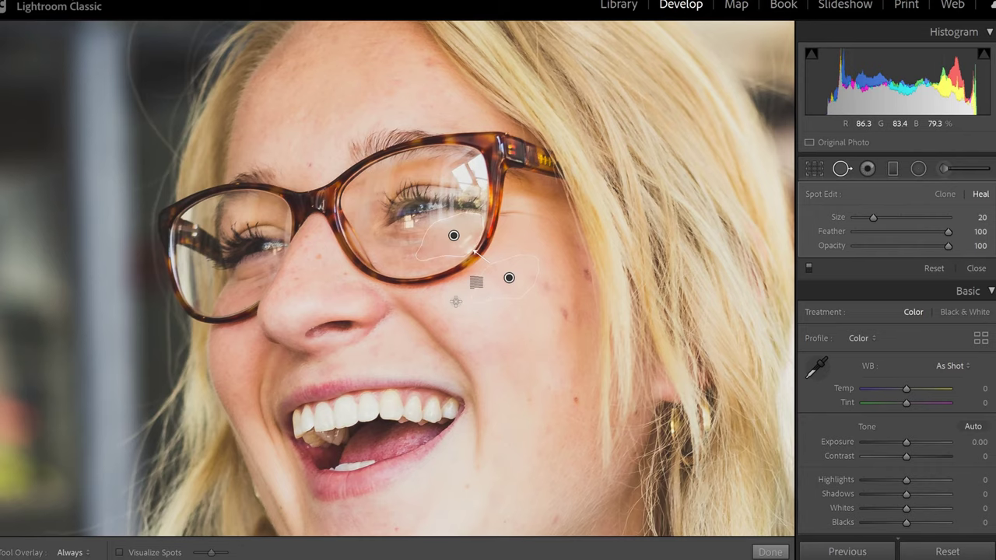
key("q")
key("z")
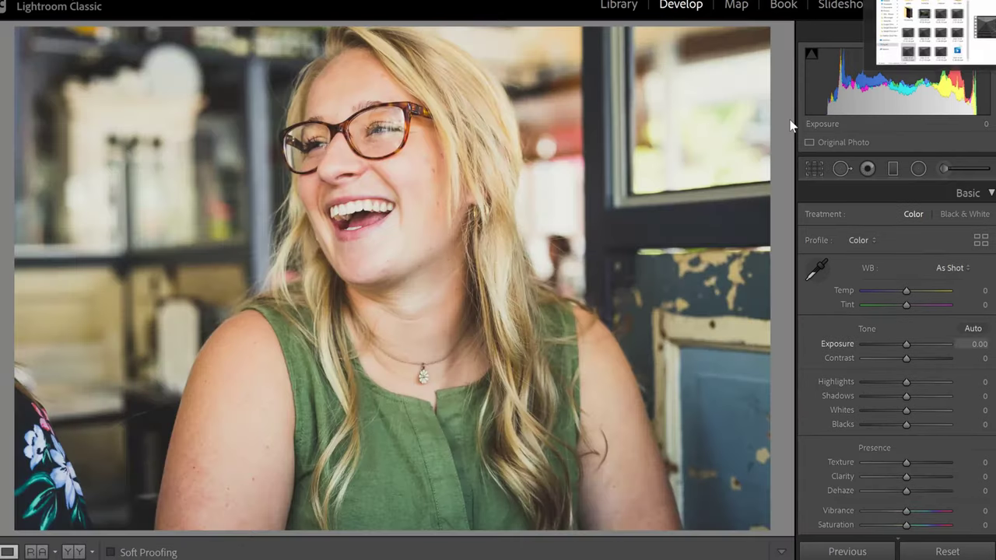
Step: Zoom in on the lens and set up a new Adjustment Brush with Flow 76 and Size 5
left_click(379, 145)
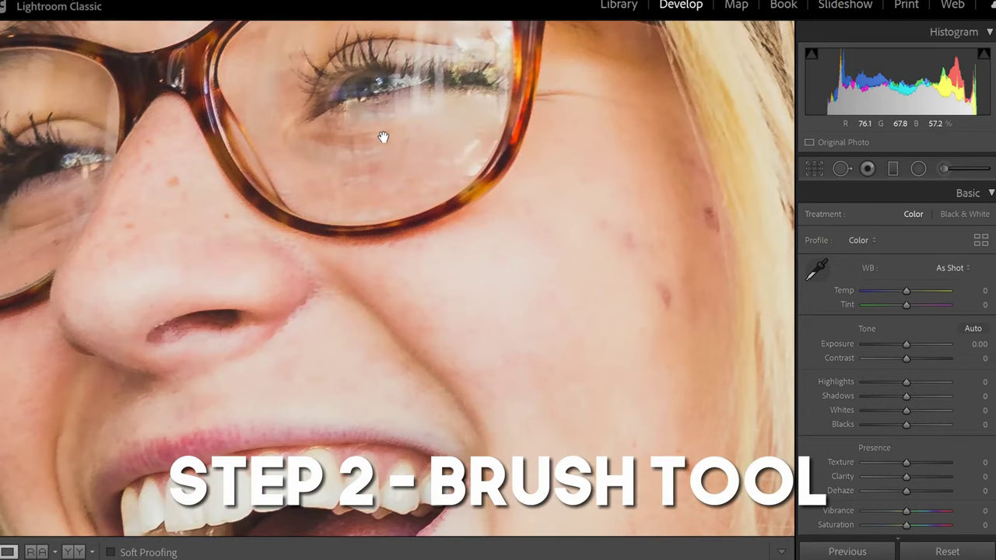
left_click_drag(389, 161, 417, 278)
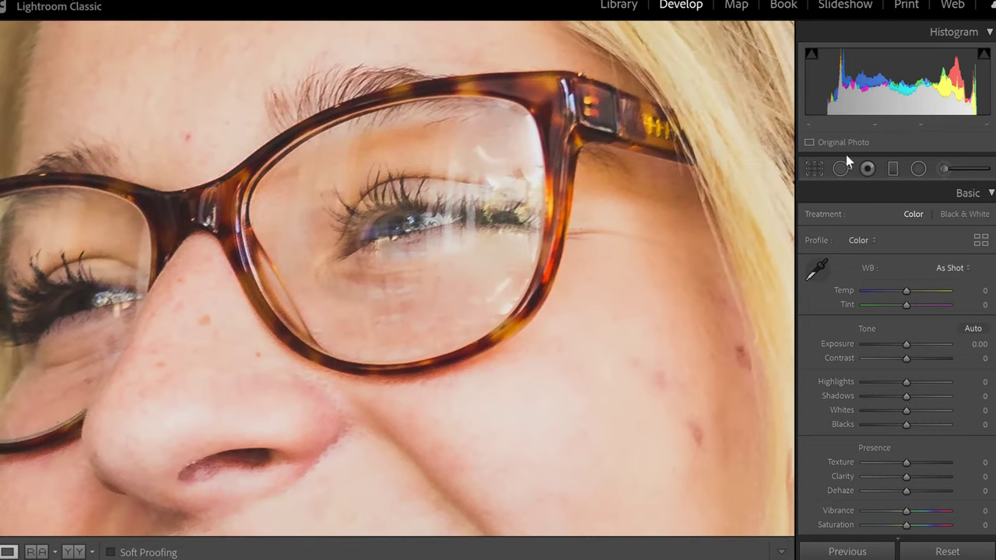
left_click(943, 171)
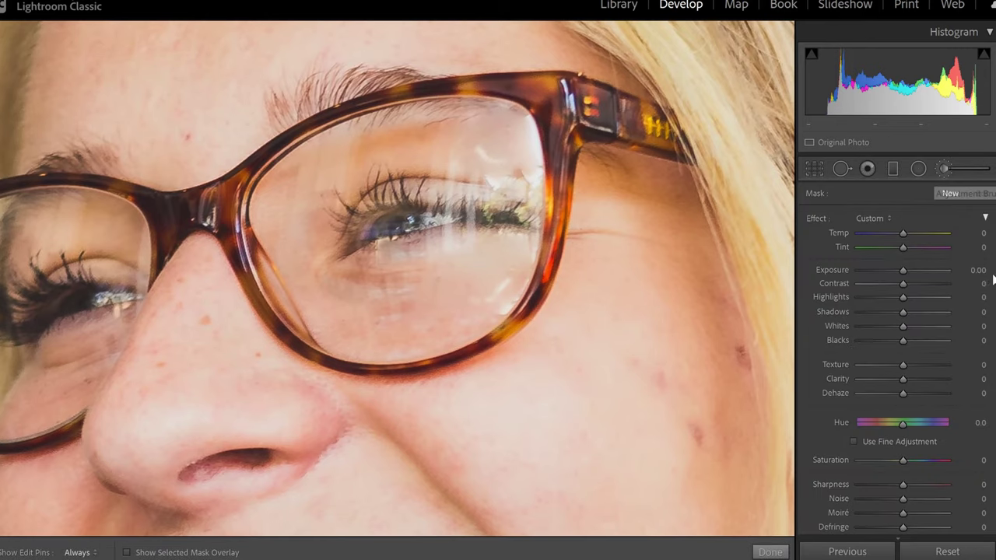
scroll(934, 327, "down", 8)
scroll(934, 327, "up", 2)
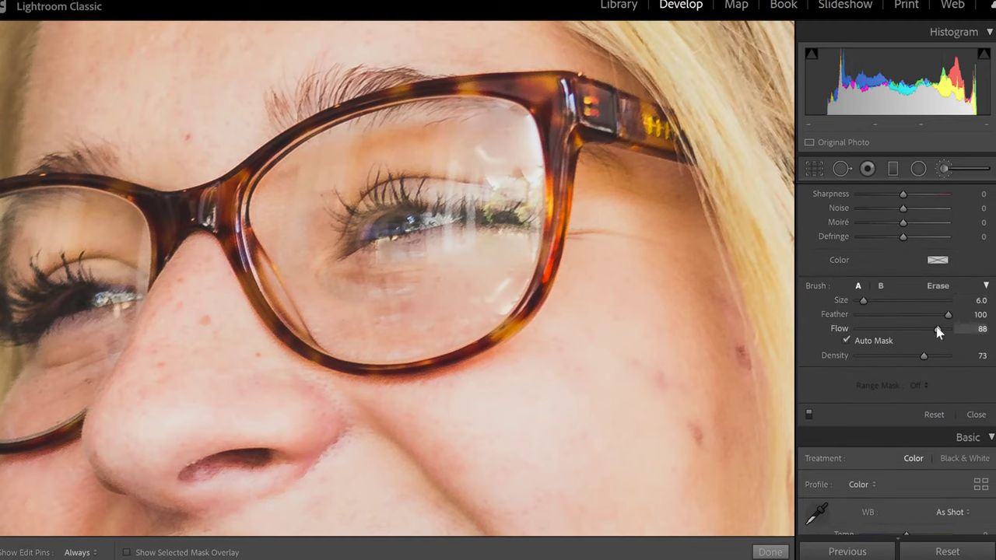
left_click_drag(939, 331, 919, 333)
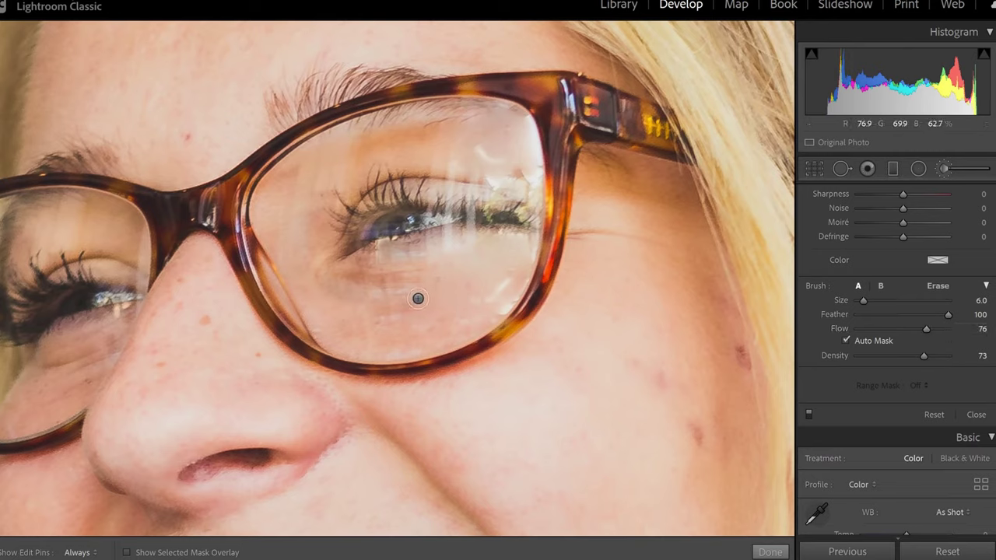
key("bracketleft")
scroll(895, 350, "up", 5)
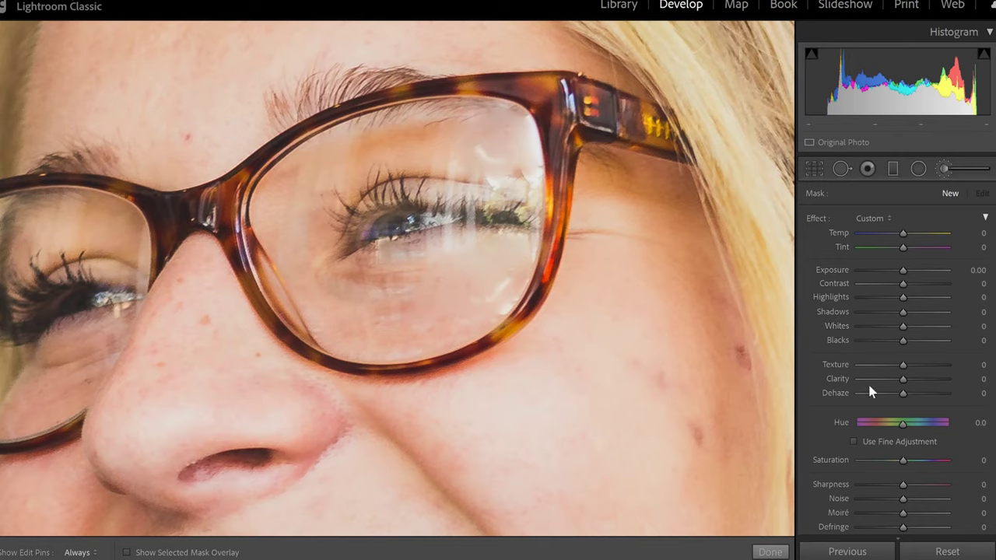
Step: Set brush Clarity and Sharpness to -100 and paint them over the lens glare streaks
left_click_drag(903, 380, 858, 380)
left_click_drag(903, 485, 794, 489)
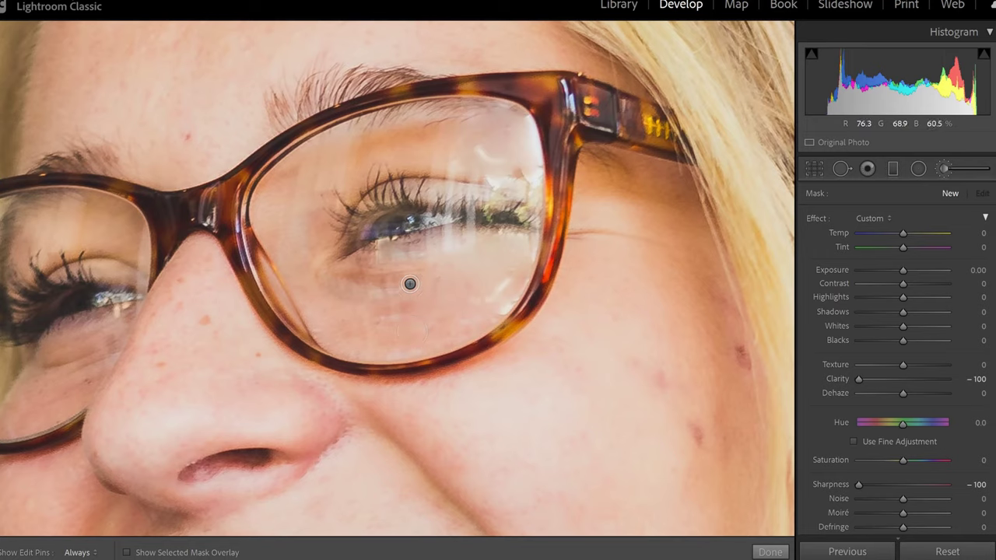
key("h")
left_click_drag(409, 285, 387, 298)
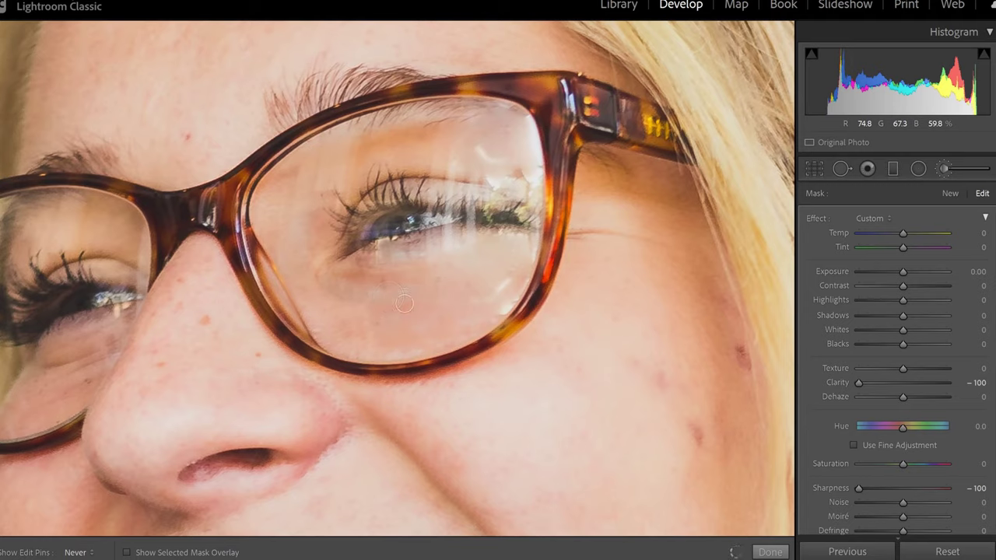
key("h")
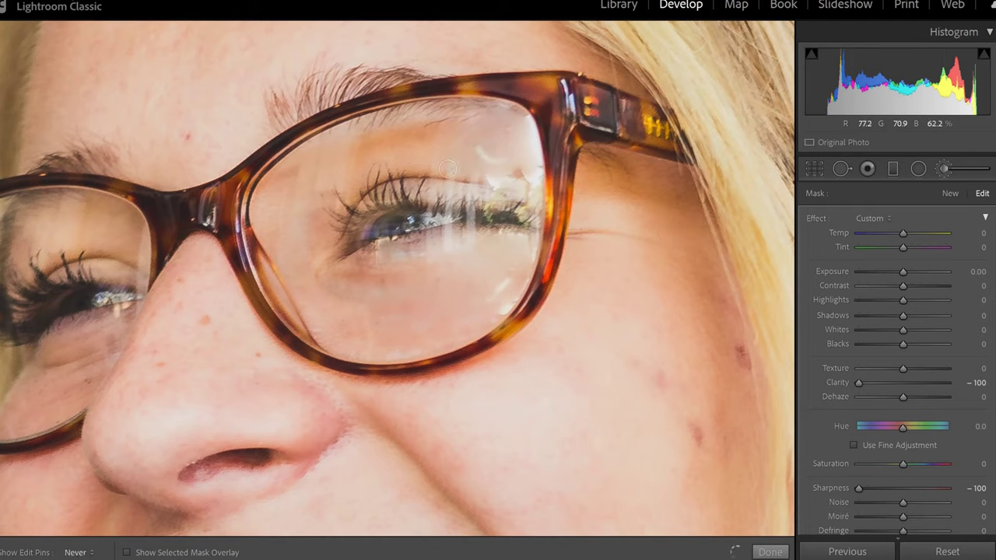
Step: Brush the softening over the remaining lens area, then close the Adjustment Brush with Done
key("h")
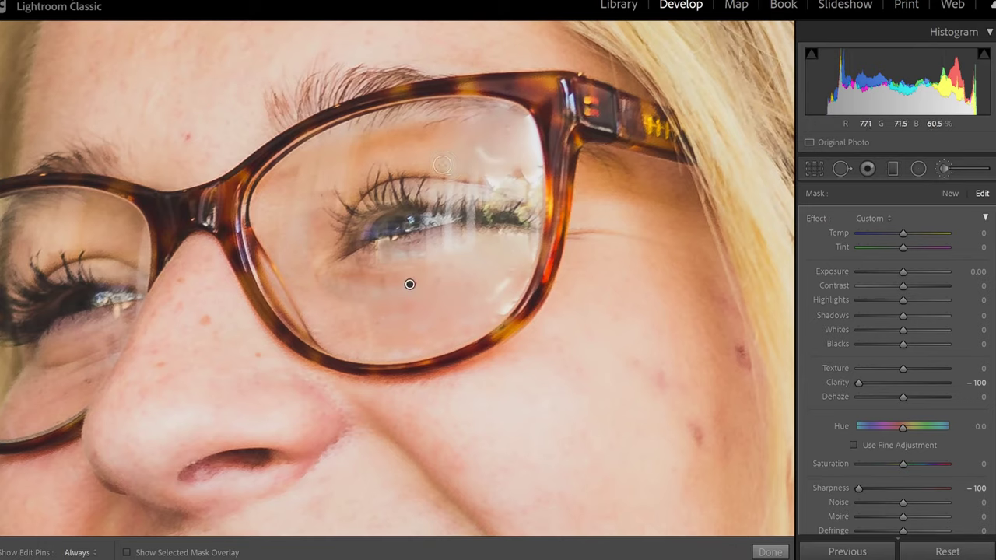
key("h")
key("h")
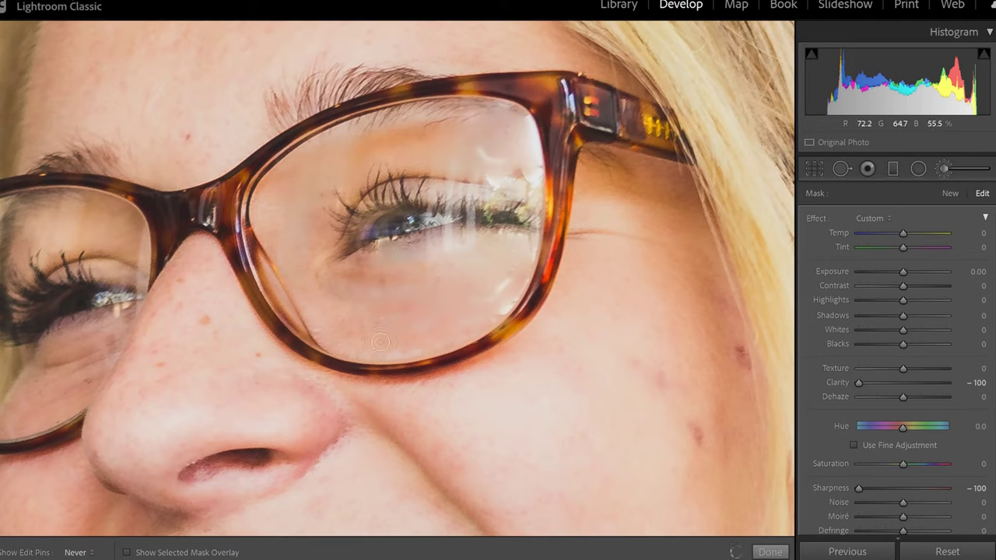
key("h")
left_click(944, 170)
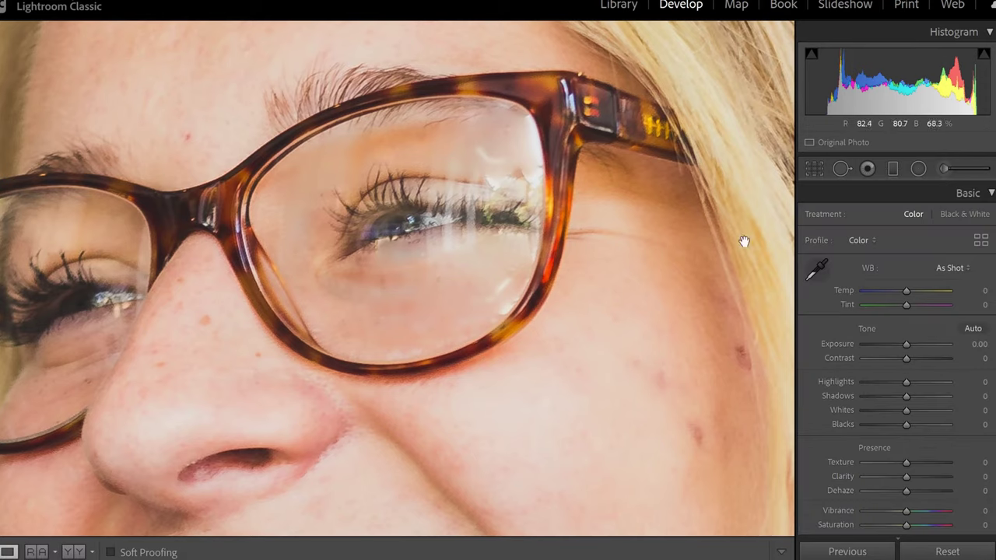
Step: Zoom out to Fit and toggle Before/After to compare against the original portrait
left_click(438, 351)
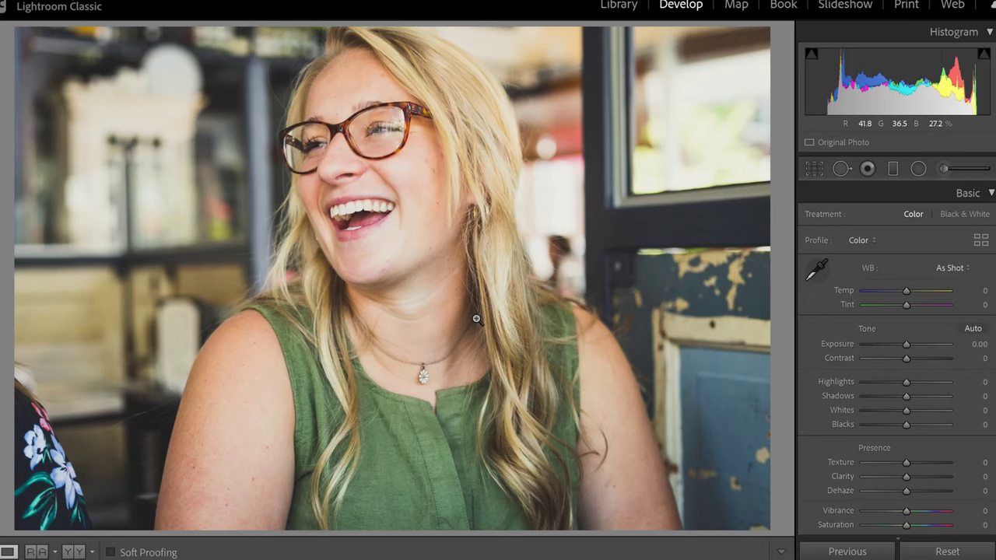
key("backslash")
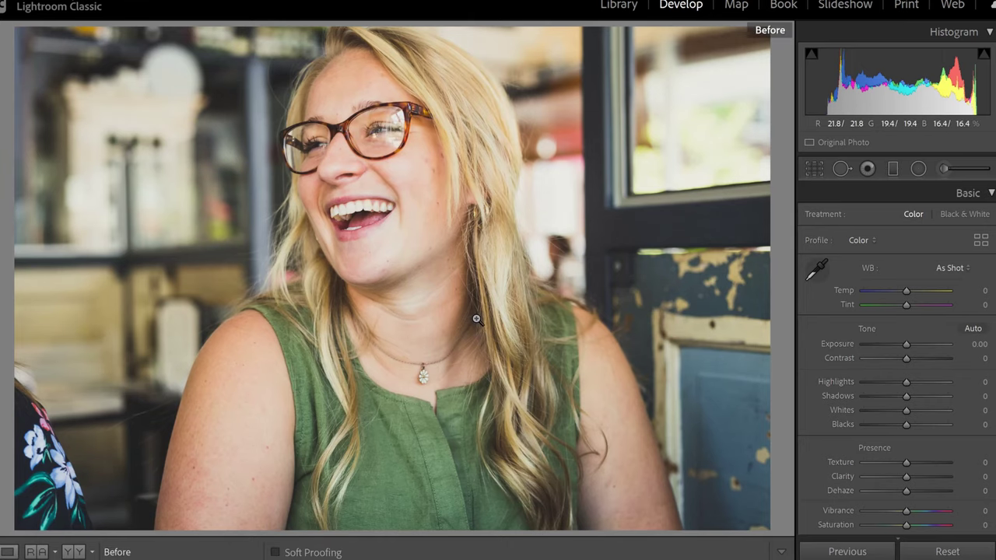
key("backslash")
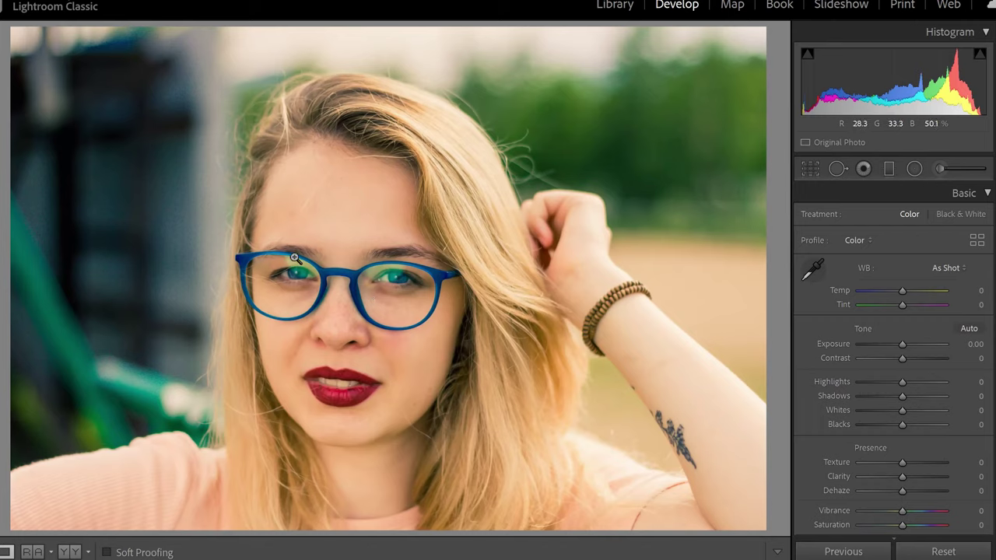
Step: Zoom in on the green-tinted lenses of the blue-glasses portrait
left_click(342, 286)
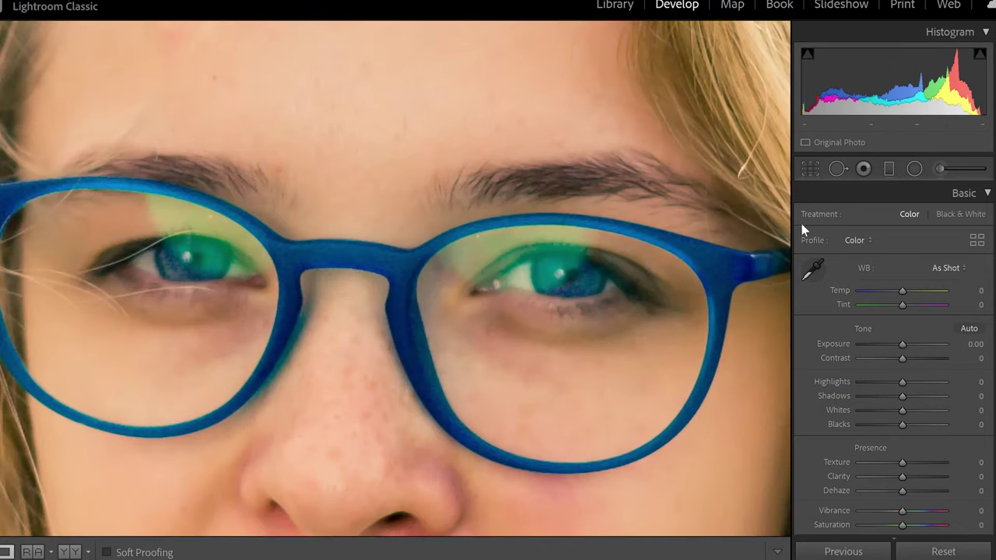
Step: Start a new brush with effects reset and Saturation -46, paint the green lens tint, and show the mask overlay
left_click(940, 173)
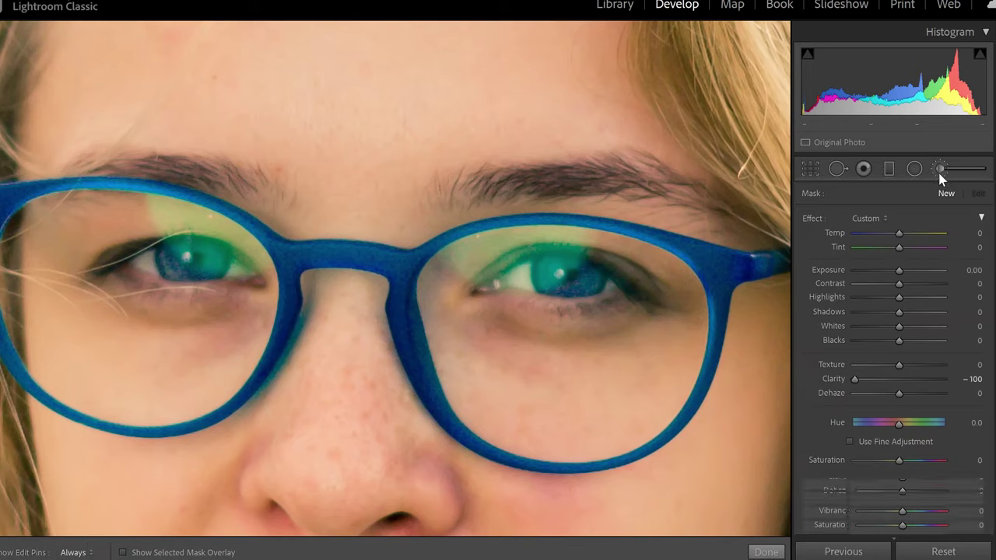
double_click(812, 220)
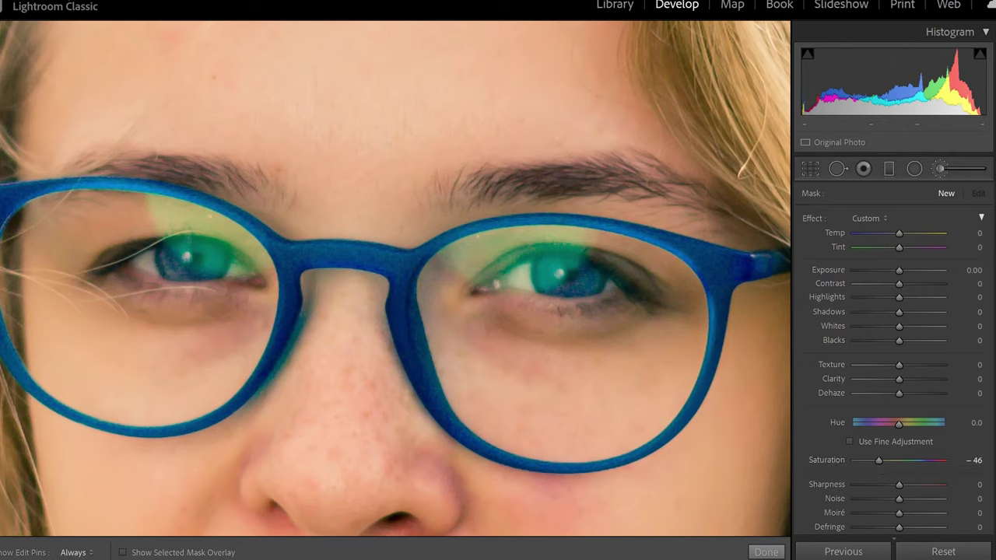
scroll(915, 354, "down", 5)
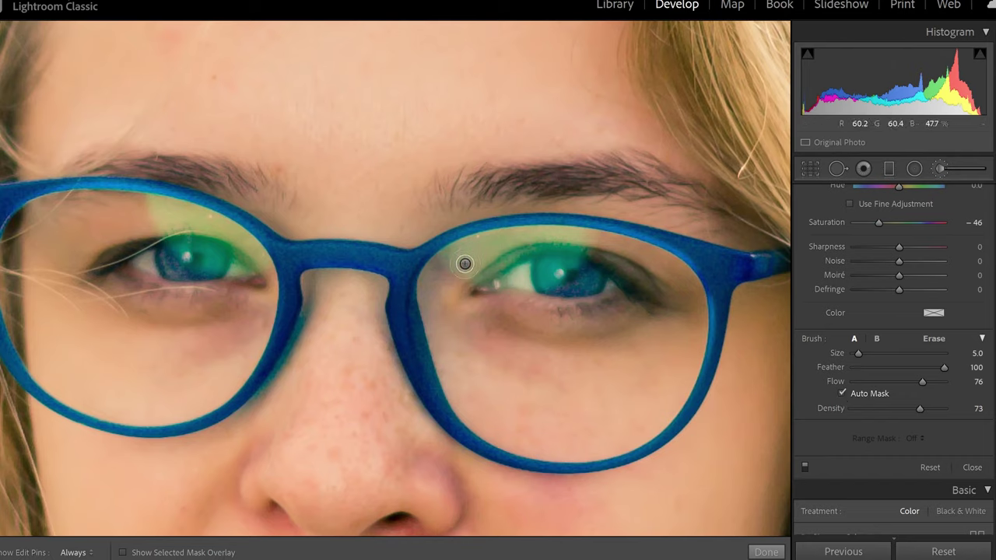
key("o")
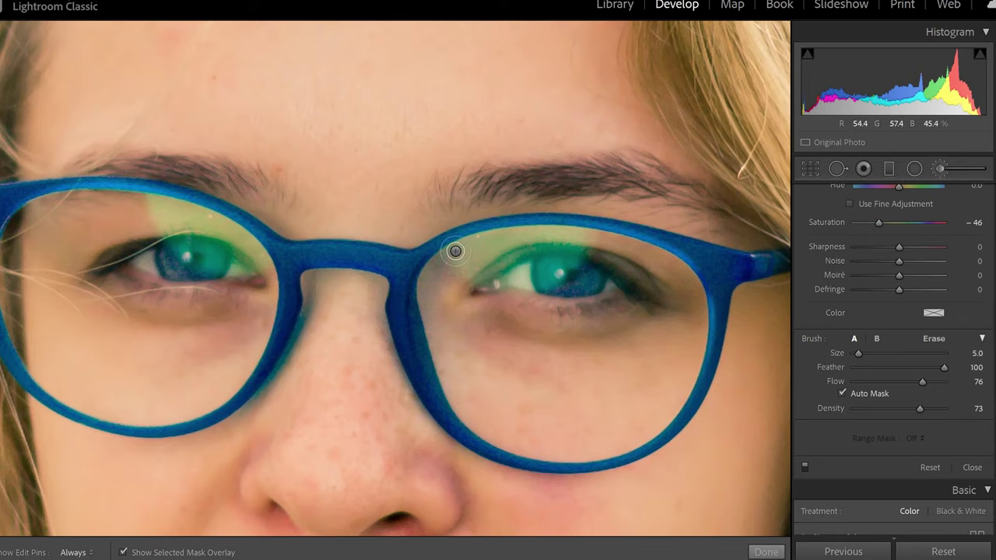
Step: Erase the Saturation -46 mask from the irises in the right and left lenses
key("h")
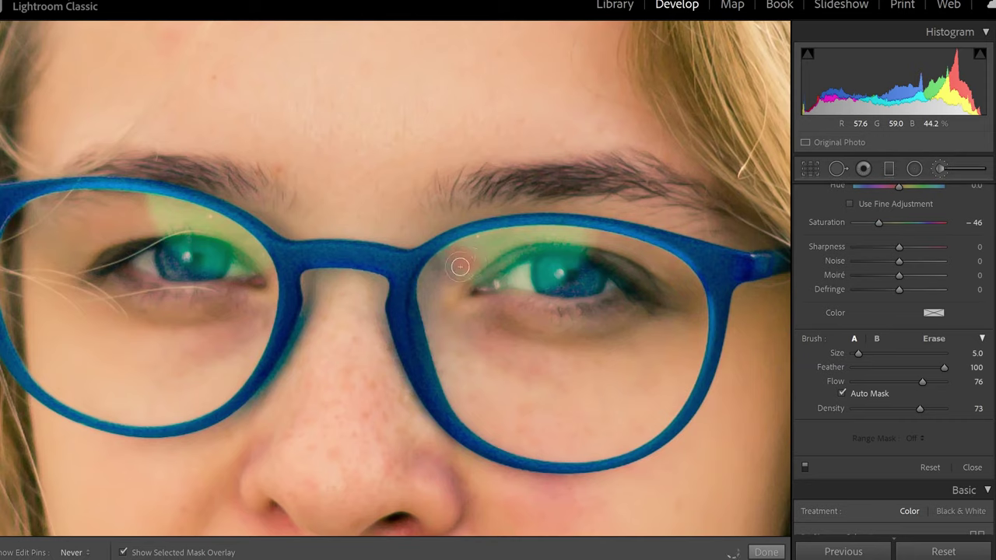
mouse_move(515, 282)
left_mouse_down()
mouse_move(566, 272)
mouse_move(584, 241)
mouse_move(486, 241)
mouse_move(505, 234)
mouse_move(445, 250)
mouse_move(531, 228)
mouse_move(509, 269)
mouse_move(512, 277)
mouse_move(525, 265)
mouse_move(524, 291)
mouse_move(518, 267)
mouse_move(515, 290)
mouse_move(528, 255)
mouse_move(527, 288)
mouse_move(524, 270)
mouse_move(485, 273)
mouse_move(497, 266)
mouse_move(473, 267)
left_mouse_up()
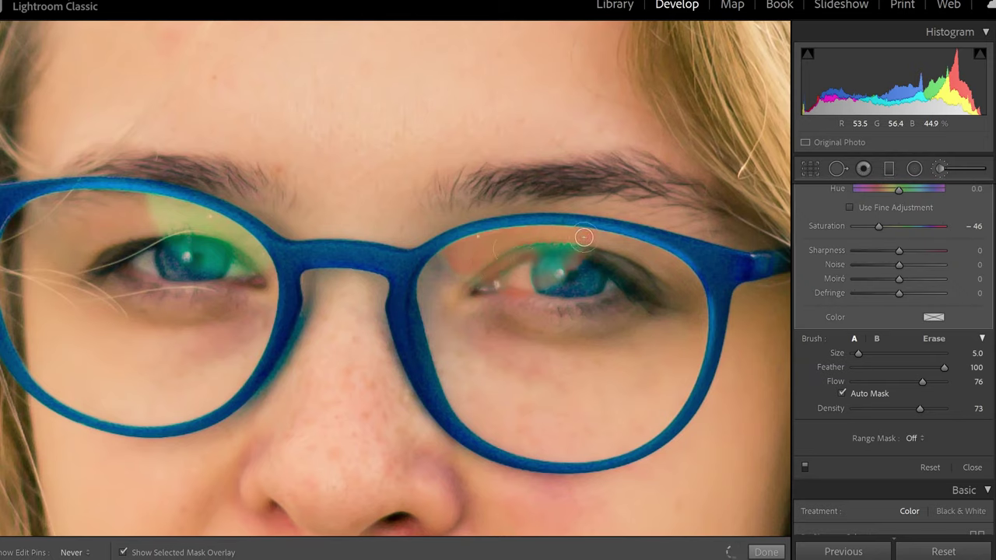
key("h")
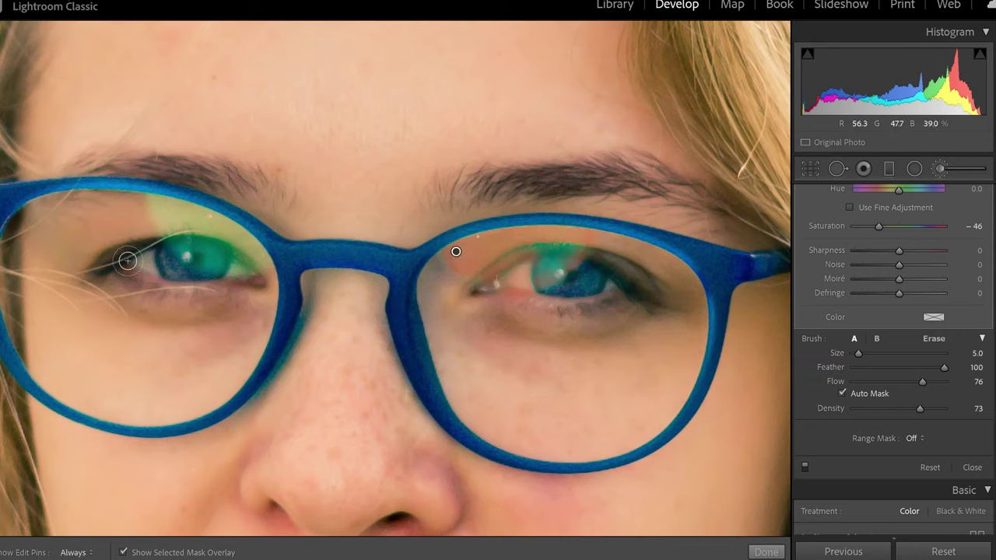
key("h")
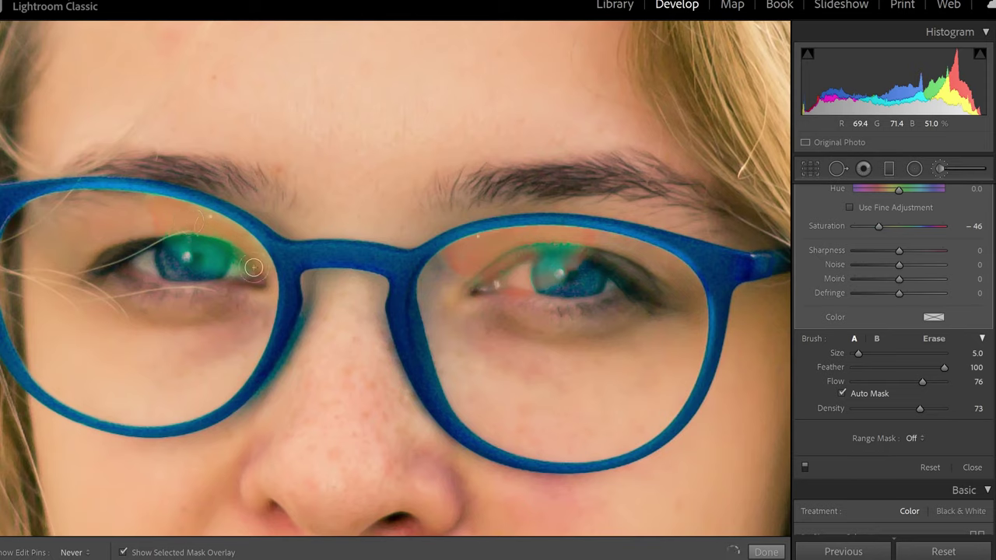
mouse_move(252, 258)
left_mouse_down()
mouse_move(236, 272)
mouse_move(251, 254)
mouse_move(230, 229)
left_mouse_up()
Step: Hide the mask overlay and compare the desaturated lens tint against the original photo
key("h")
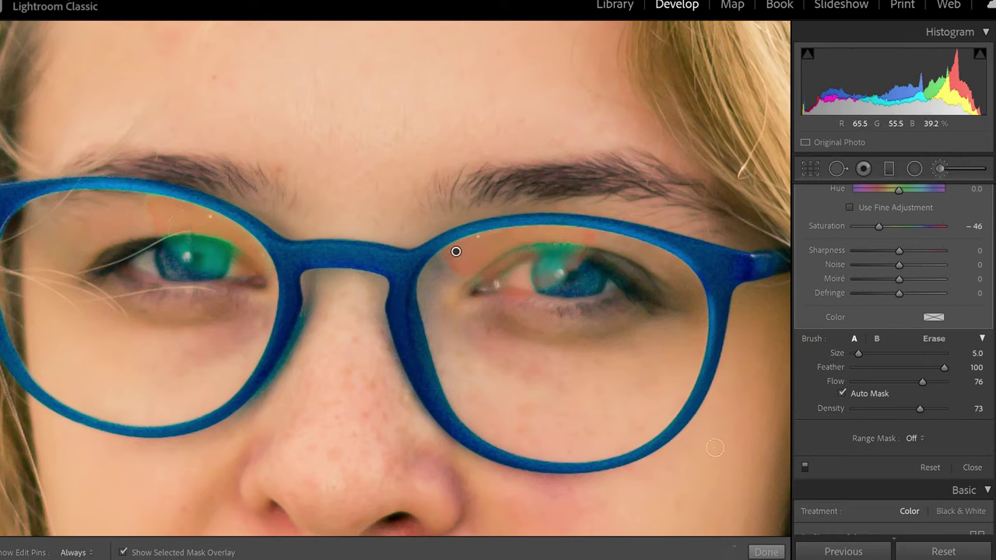
key("o")
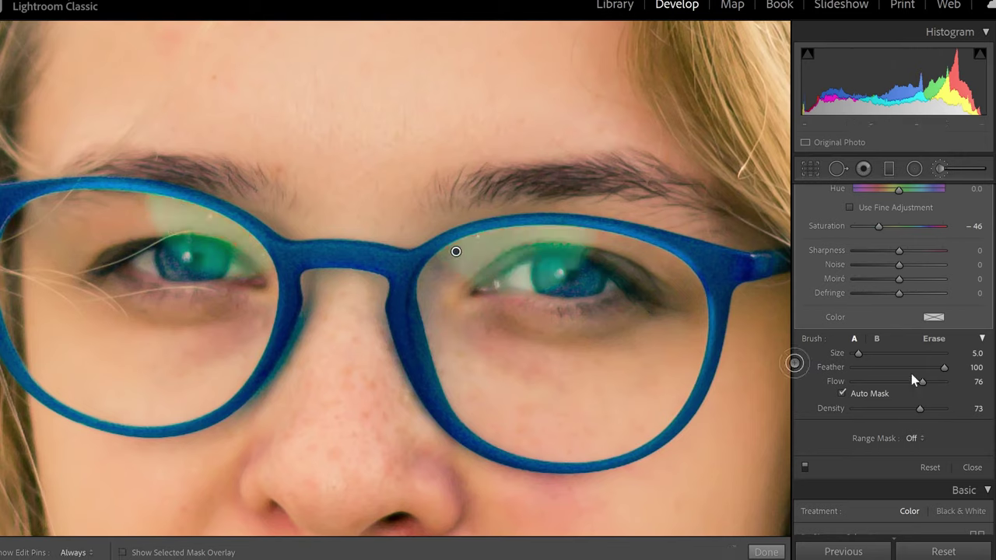
key("backslash")
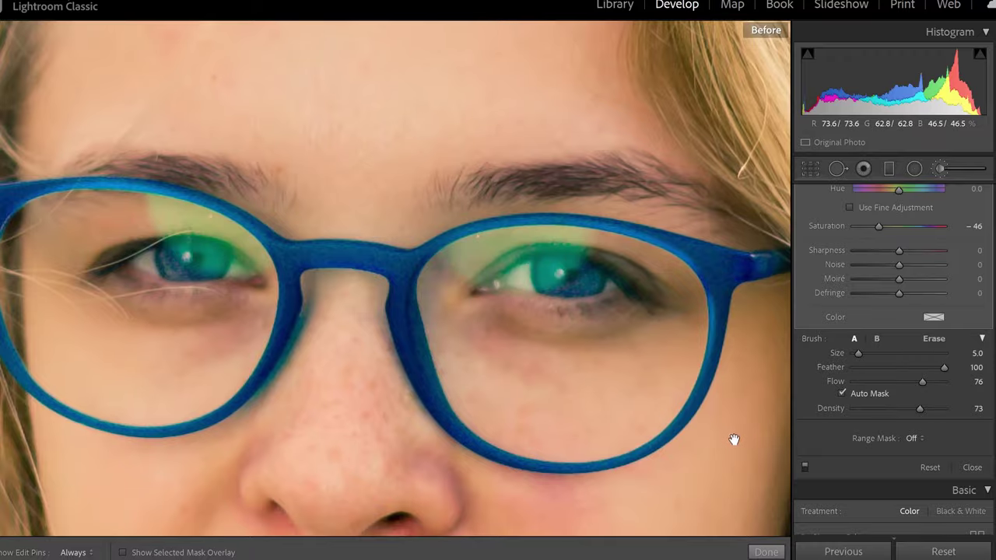
key("backslash")
key("backslash")
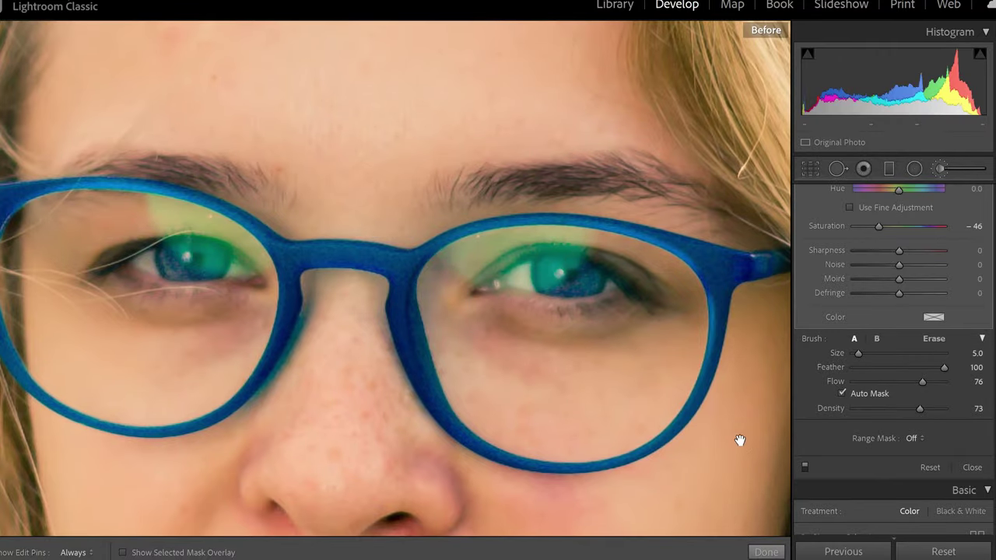
key("backslash")
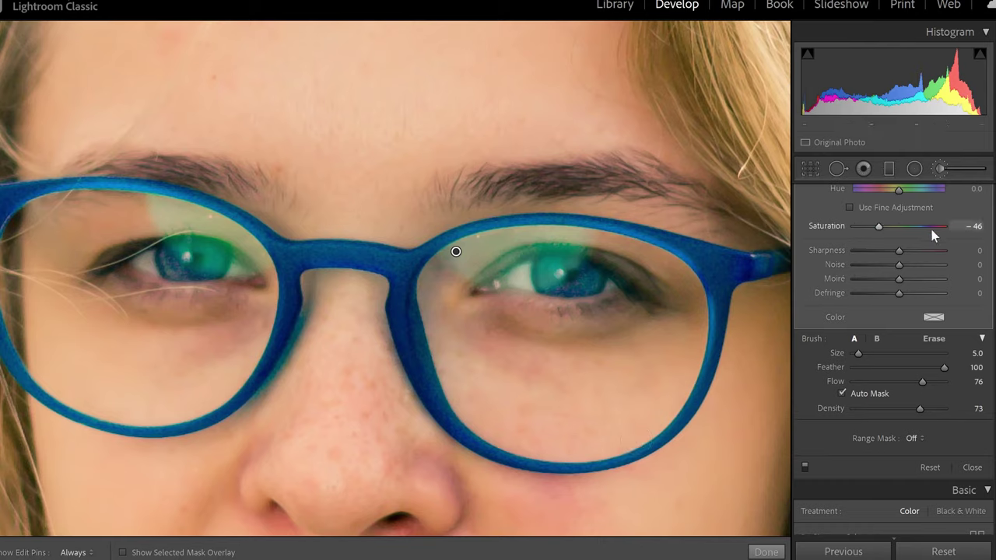
Step: Set the lens-tint brush Hue to -31.0 and check the Before/After result
scroll(901, 320, "up", 3)
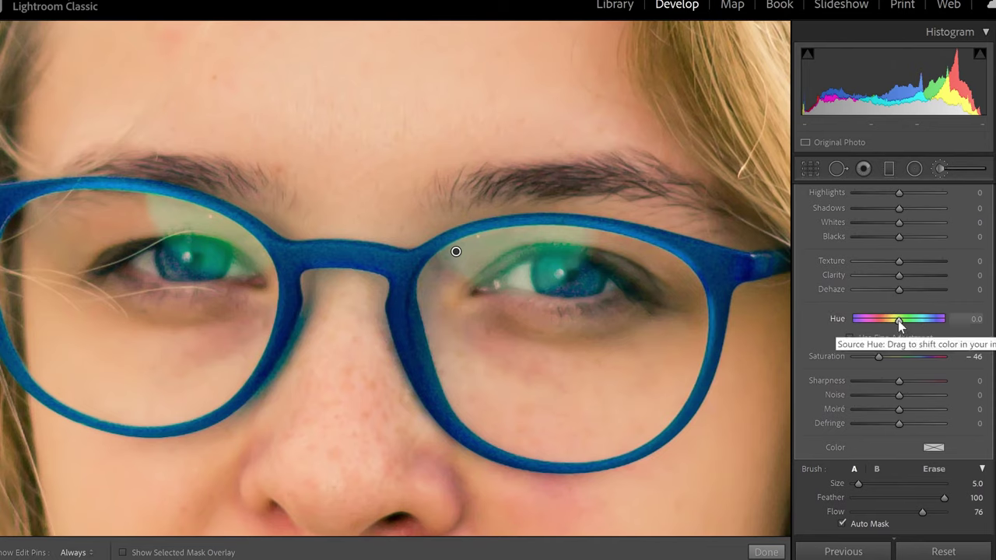
mouse_move(899, 322)
left_mouse_down()
mouse_move(875, 320)
mouse_move(893, 331)
left_mouse_up()
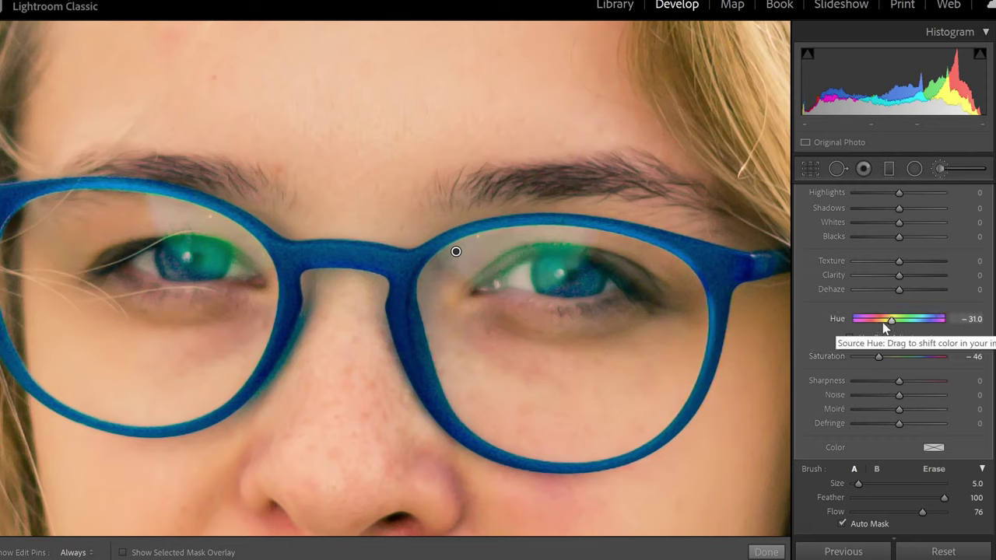
key("backslash")
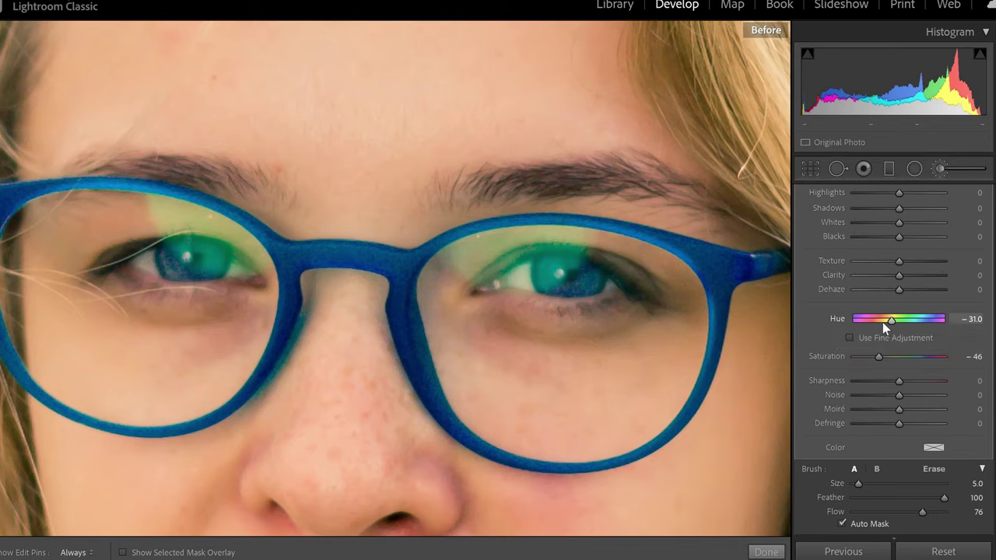
key("backslash")
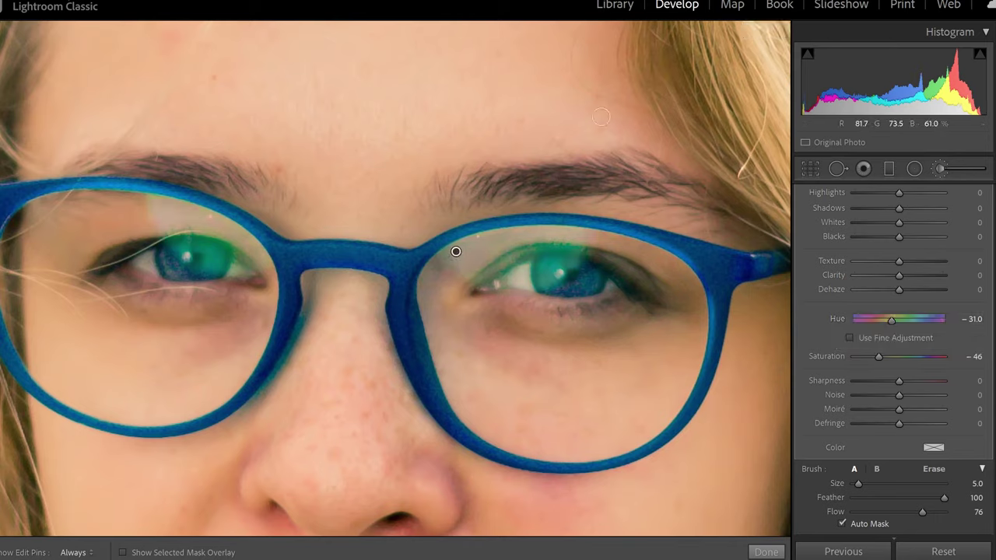
scroll(895, 351, "up", 3)
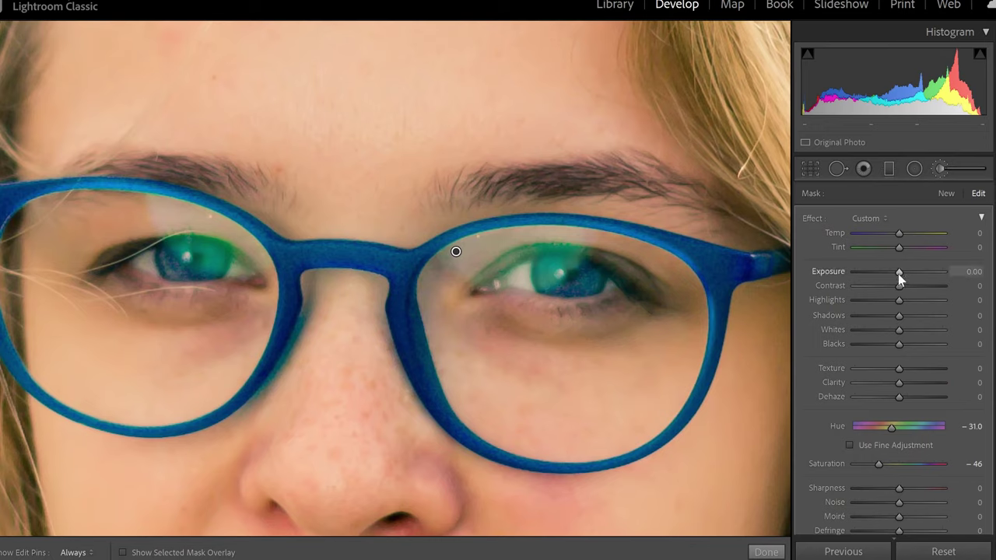
mouse_move(898, 274)
left_mouse_down()
mouse_move(879, 271)
mouse_move(894, 272)
left_mouse_up()
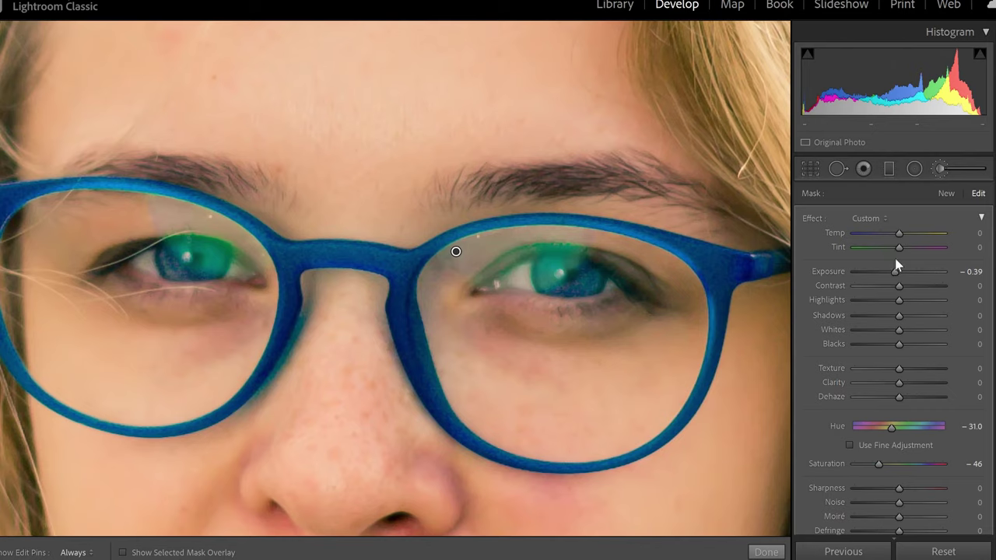
key("backslash")
key("backslash")
double_click(827, 272)
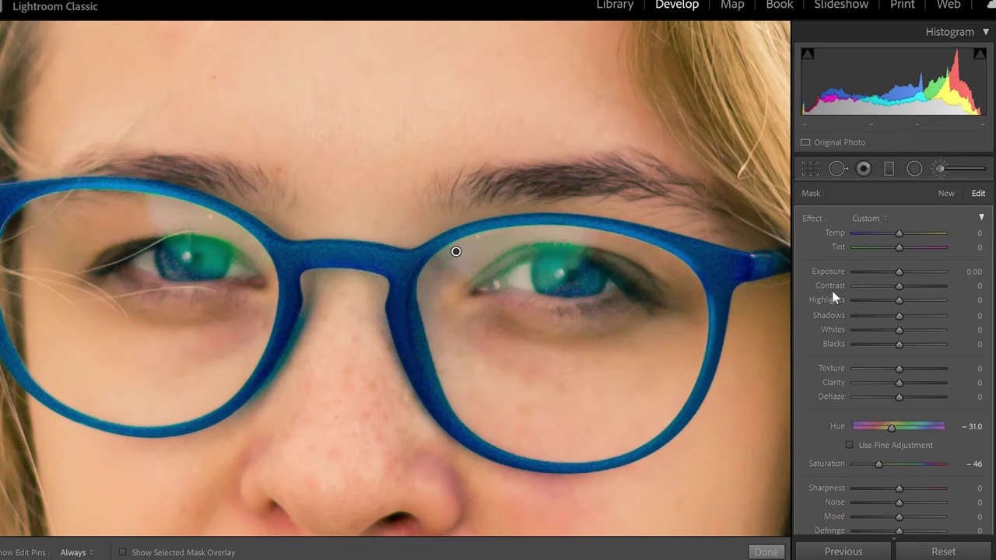
key("backslash")
key("backslash")
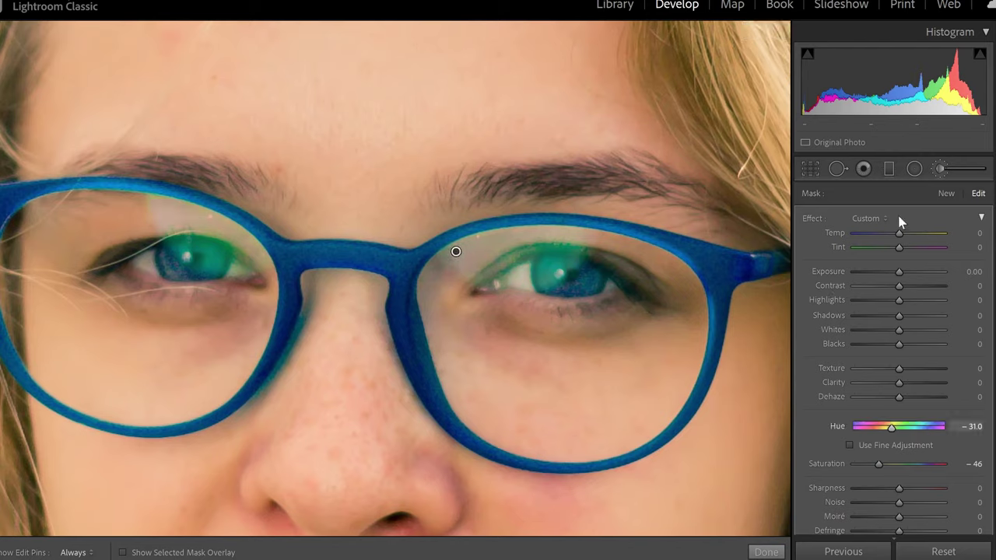
Step: Close the Adjustment Brush, fit the whole portrait in view, and compare it with the original
left_click(941, 168)
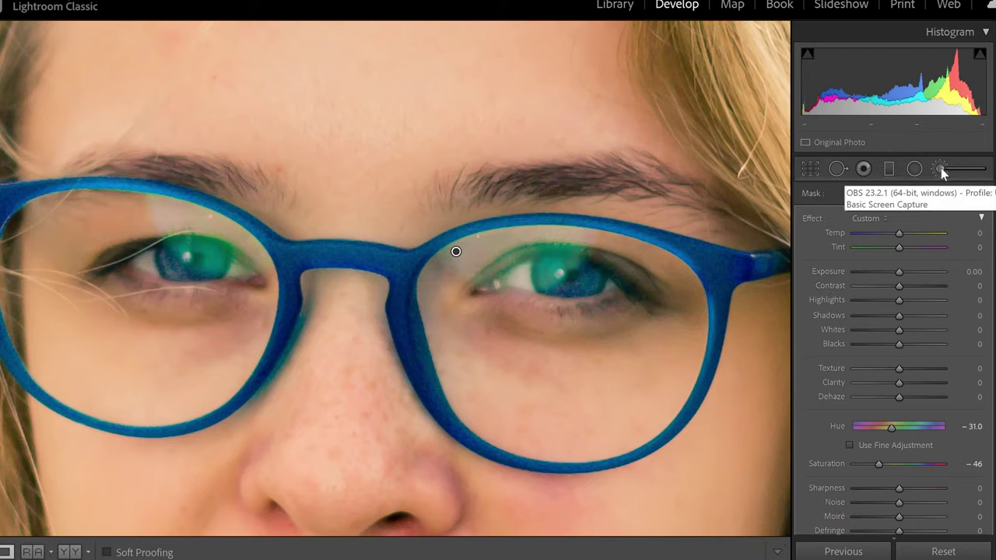
left_click(421, 313)
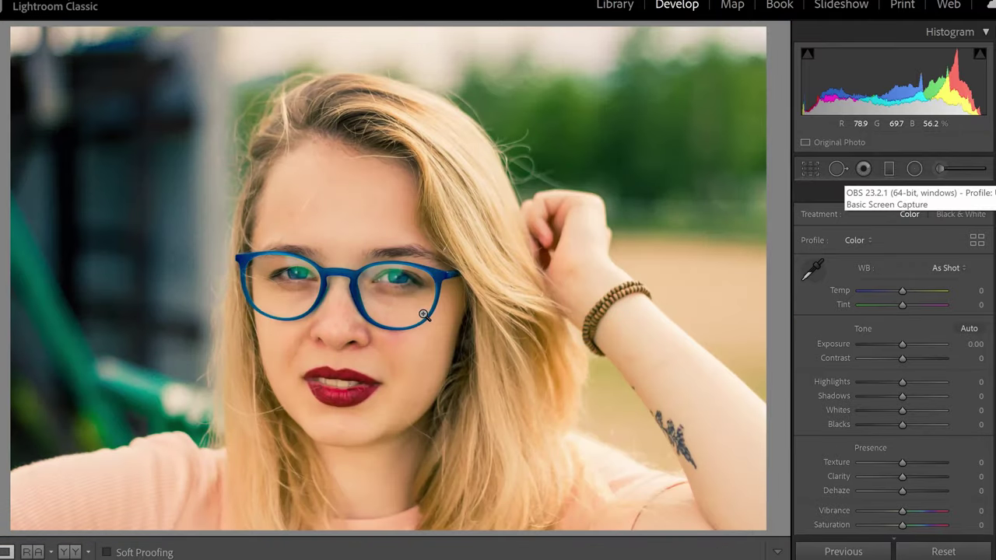
key("backslash")
key("backslash")
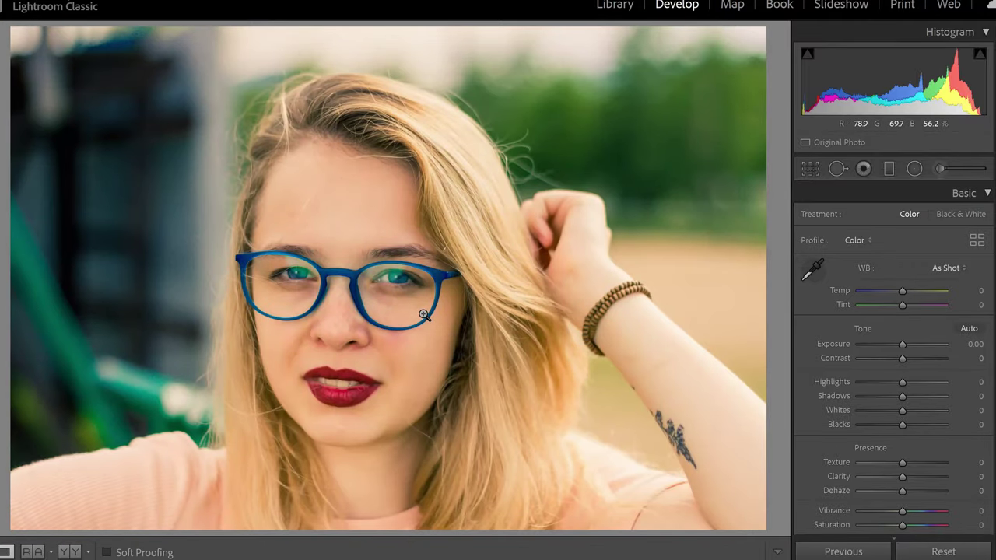